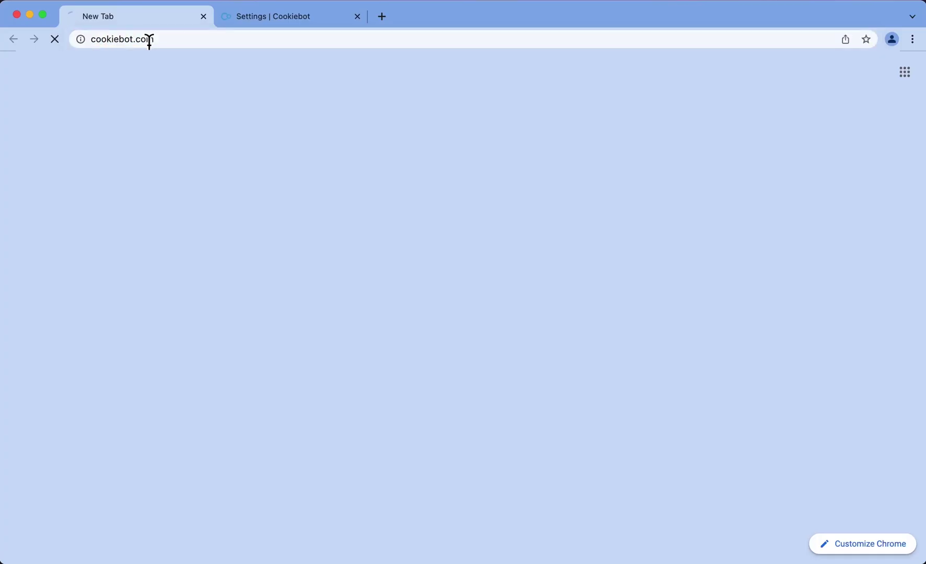
Go to Cookiebot's Plans & pricing page from the top navigation
{"action": "left_click", "coordinate": [436, 77]}
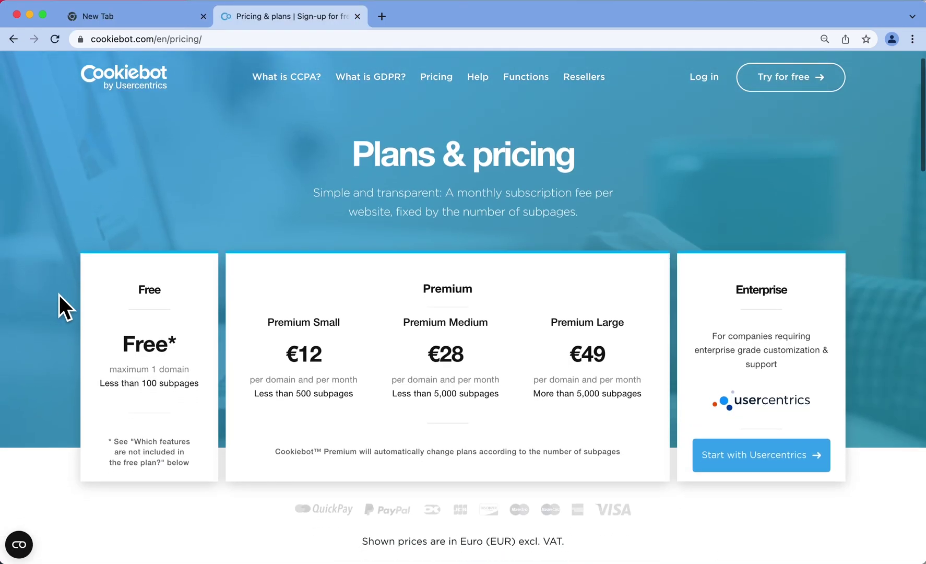
{"action": "scroll", "coordinate": [59, 295], "scroll_direction": "down", "scroll_amount": 3}
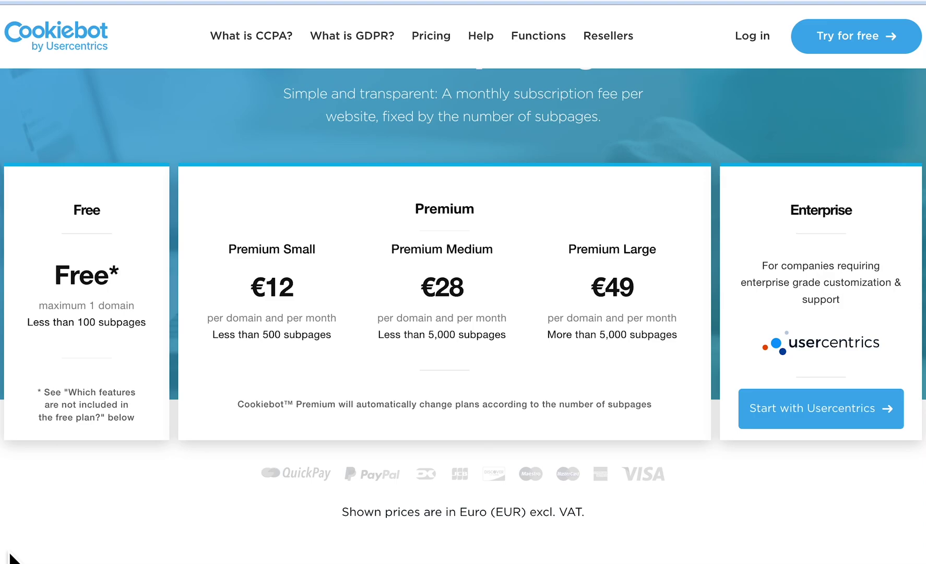
{"action": "scroll", "coordinate": [12, 558], "scroll_direction": "down", "scroll_amount": 4}
{"action": "scroll", "coordinate": [12, 558], "scroll_direction": "down", "scroll_amount": 4}
{"action": "scroll", "coordinate": [11, 558], "scroll_direction": "down", "scroll_amount": 4}
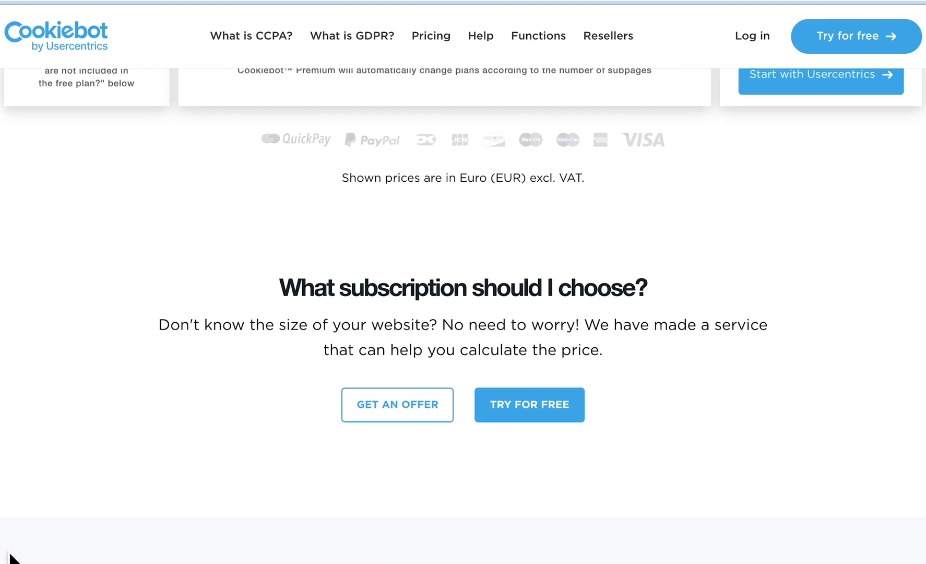
{"action": "scroll", "coordinate": [11, 558], "scroll_direction": "down", "scroll_amount": 3}
Submit the GET AN OFFER form with an e-mail and three websites
{"action": "left_click", "coordinate": [397, 306]}
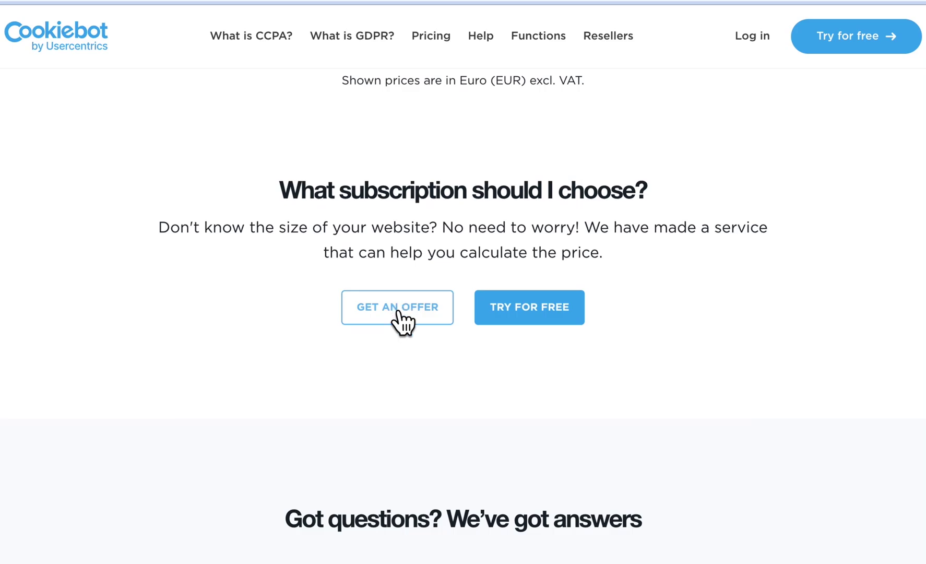
{"action": "type", "text": "test@gmail.com"}
{"action": "key", "text": "Tab"}
{"action": "type", "text": "www.cookiebot.com"}
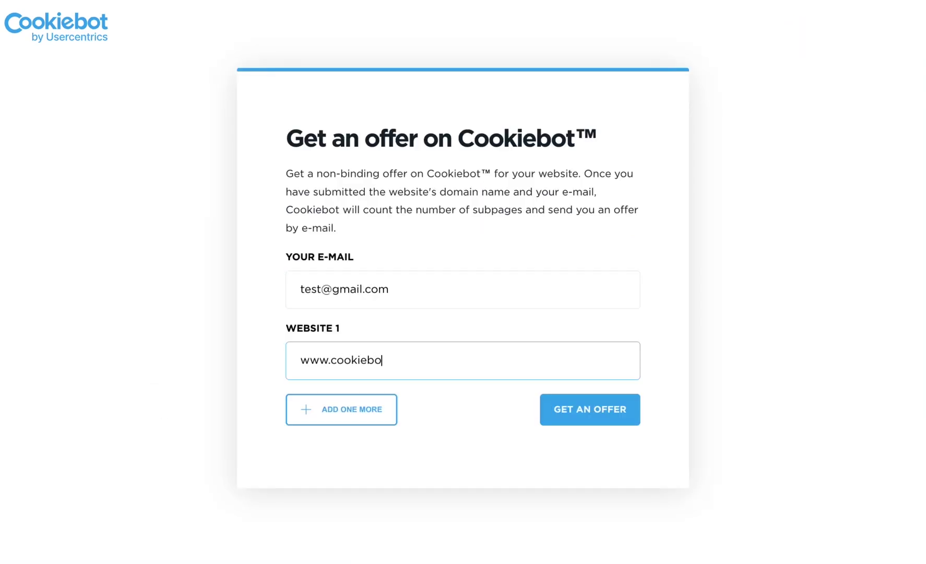
{"action": "left_click", "coordinate": [354, 409]}
{"action": "type", "text": "www.cookiebot2.com"}
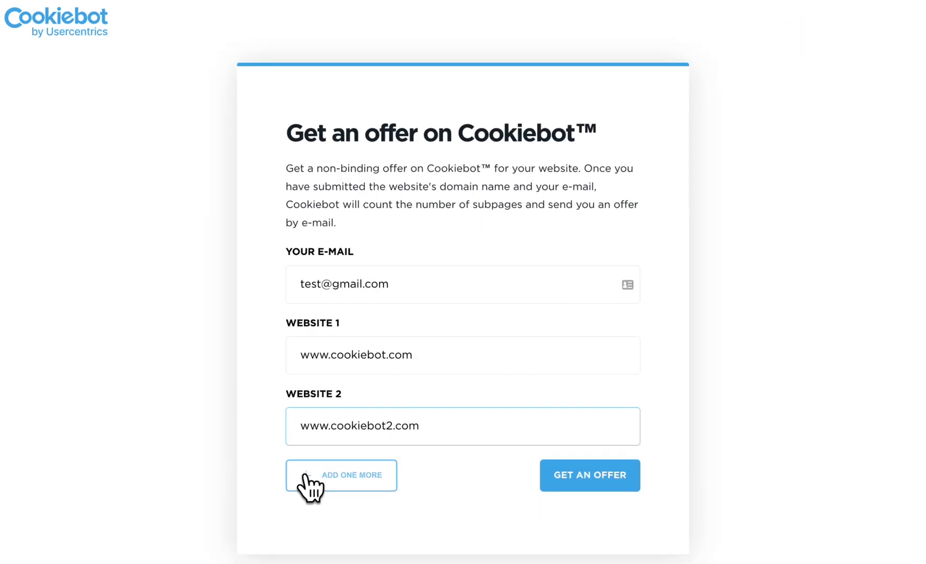
{"action": "left_click", "coordinate": [341, 480]}
{"action": "type", "text": "www.cookiebot3.com"}
{"action": "left_click", "coordinate": [590, 503]}
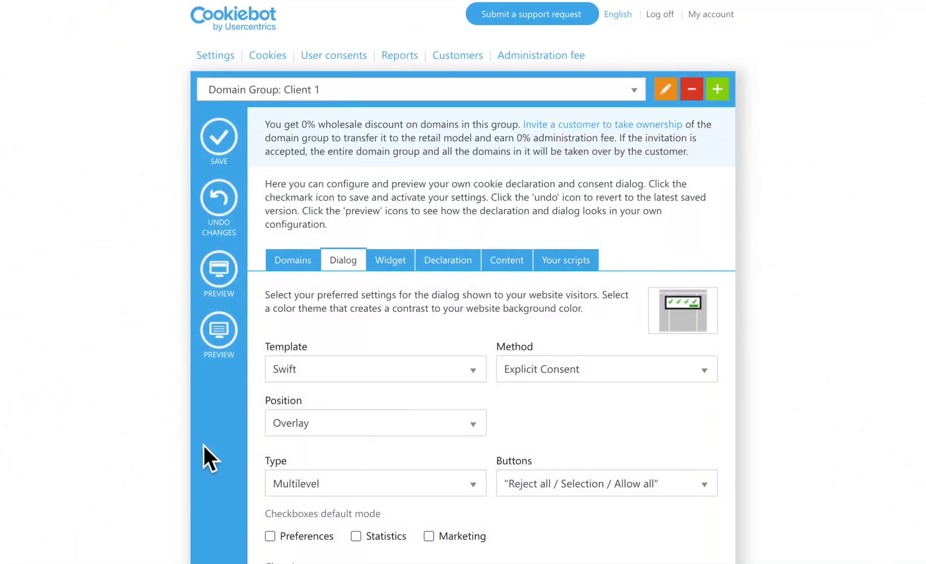
{"action": "scroll", "coordinate": [203, 455], "scroll_direction": "down", "scroll_amount": 5}
{"action": "scroll", "coordinate": [202, 455], "scroll_direction": "down", "scroll_amount": 5}
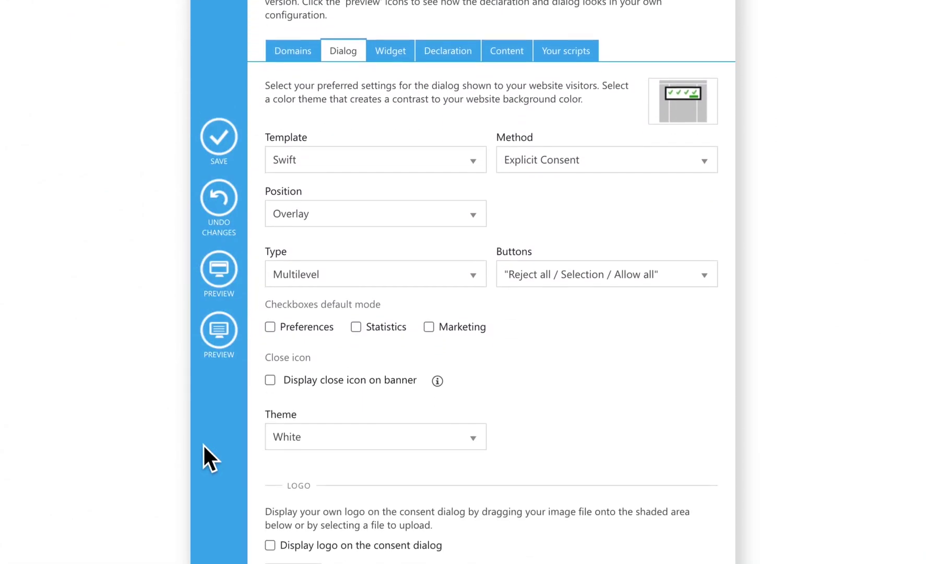
{"action": "scroll", "coordinate": [203, 455], "scroll_direction": "down", "scroll_amount": 3}
{"action": "scroll", "coordinate": [210, 462], "scroll_direction": "down", "scroll_amount": 2}
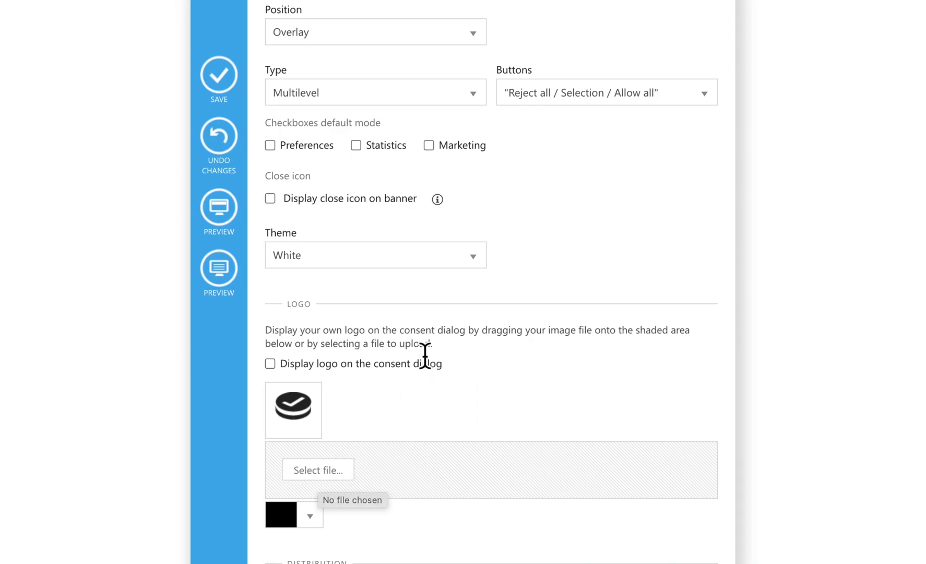
{"action": "scroll", "coordinate": [425, 355], "scroll_direction": "up", "scroll_amount": 2}
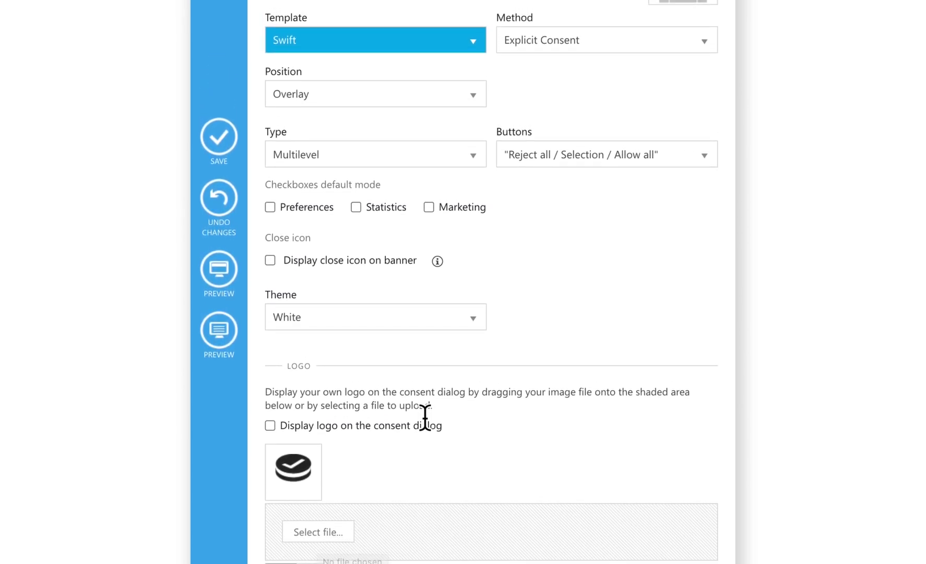
Change the Client 1 banner theme from Dark to Custom, revealing the colour settings
{"action": "left_click", "coordinate": [471, 318]}
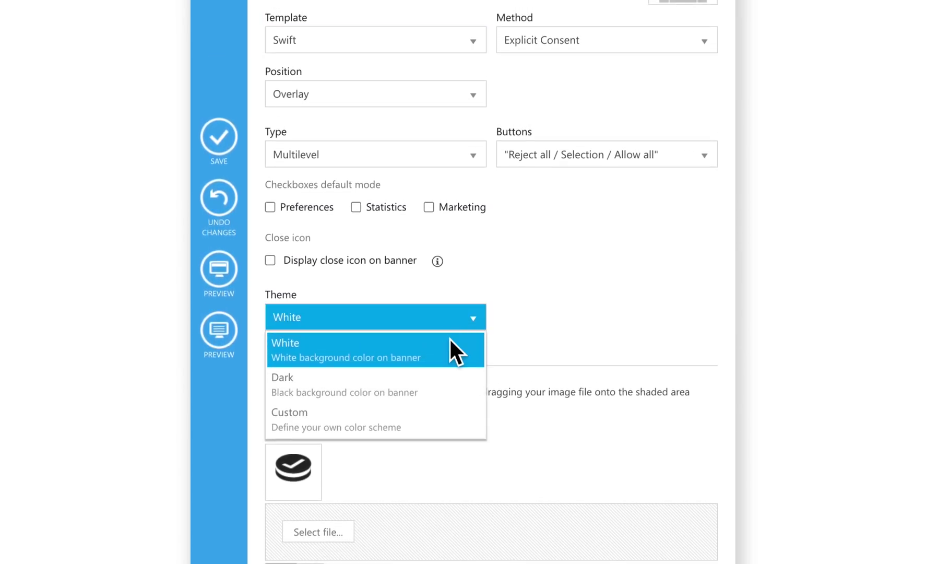
{"action": "left_click", "coordinate": [426, 390]}
{"action": "left_click", "coordinate": [470, 318]}
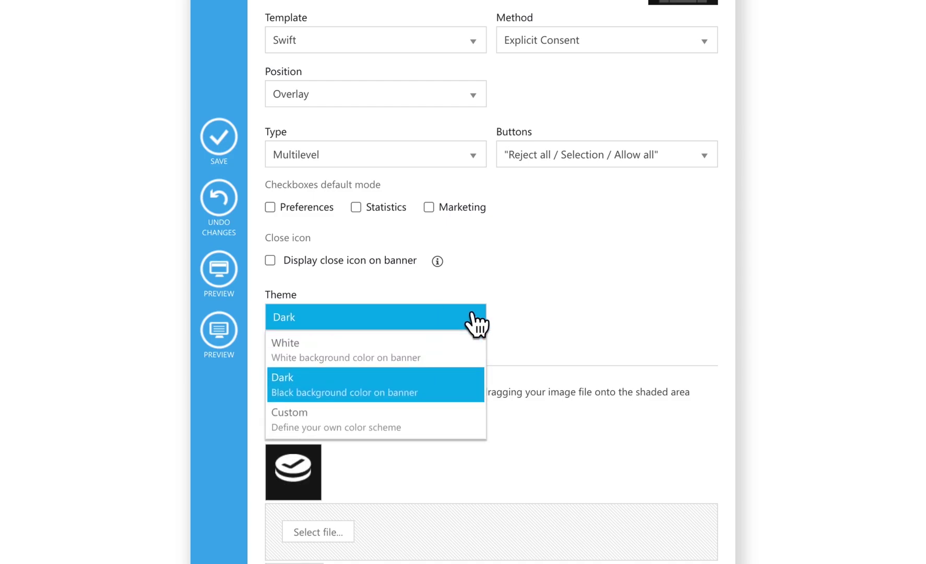
{"action": "left_click", "coordinate": [384, 414]}
{"action": "scroll", "coordinate": [587, 432], "scroll_direction": "down", "scroll_amount": 3}
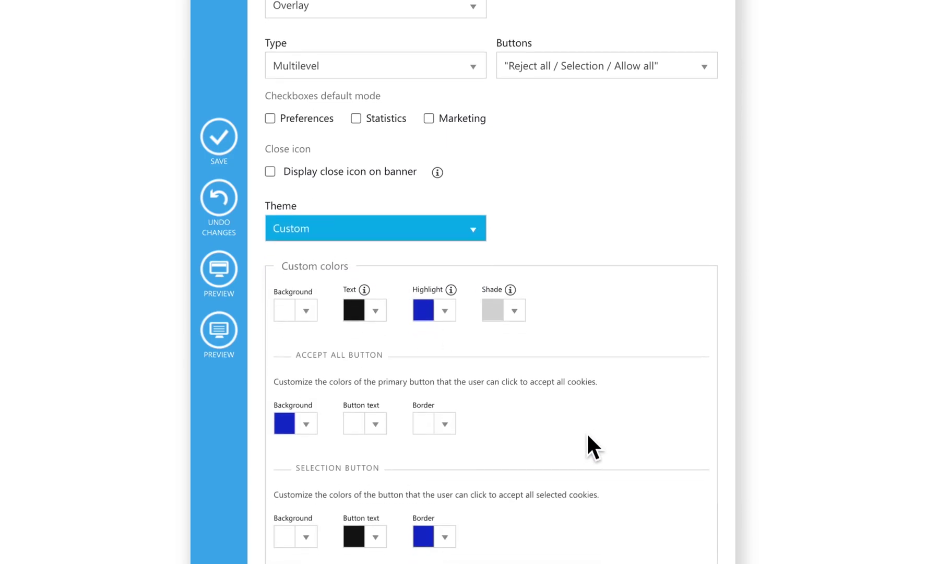
{"action": "scroll", "coordinate": [586, 430], "scroll_direction": "down", "scroll_amount": 3}
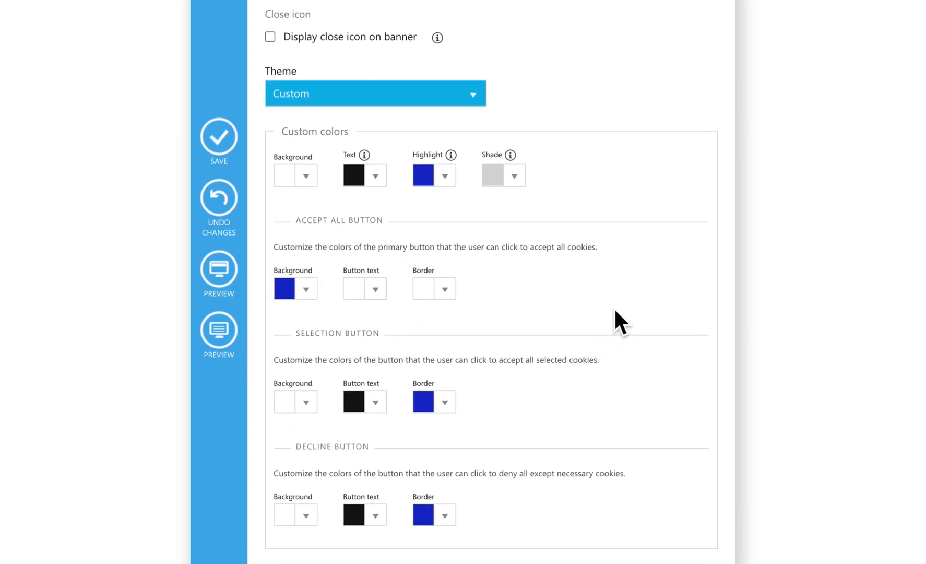
{"action": "scroll", "coordinate": [615, 306], "scroll_direction": "up", "scroll_amount": 5}
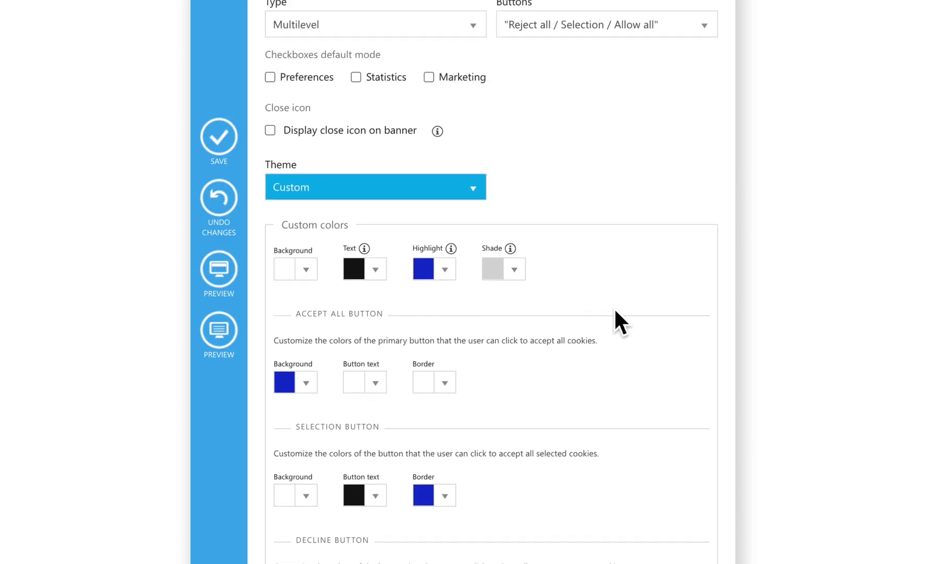
{"action": "scroll", "coordinate": [615, 306], "scroll_direction": "up", "scroll_amount": 5}
{"action": "scroll", "coordinate": [614, 307], "scroll_direction": "up", "scroll_amount": 3}
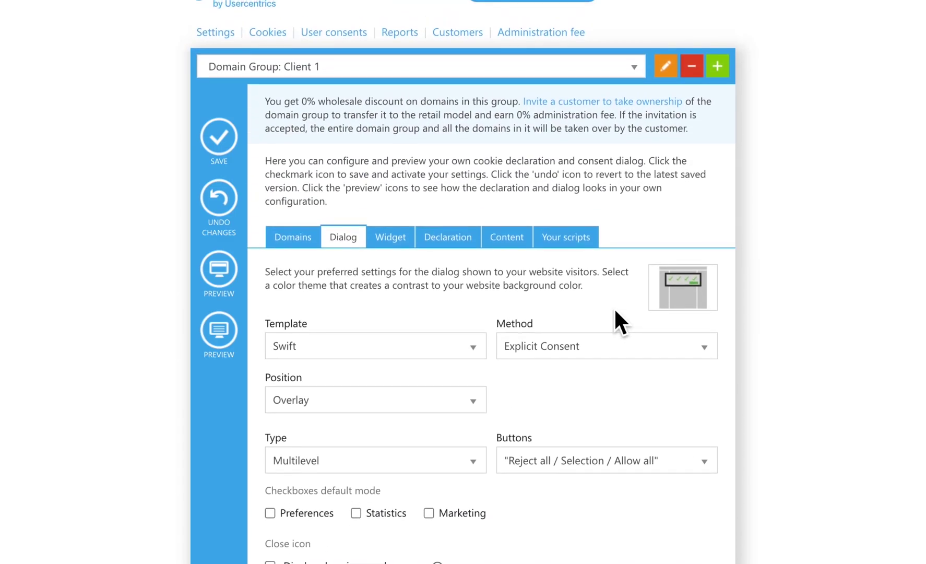
Check the Content tab's text languages, keeping English, then show the Client 1 Domains tab
{"action": "left_click", "coordinate": [507, 237]}
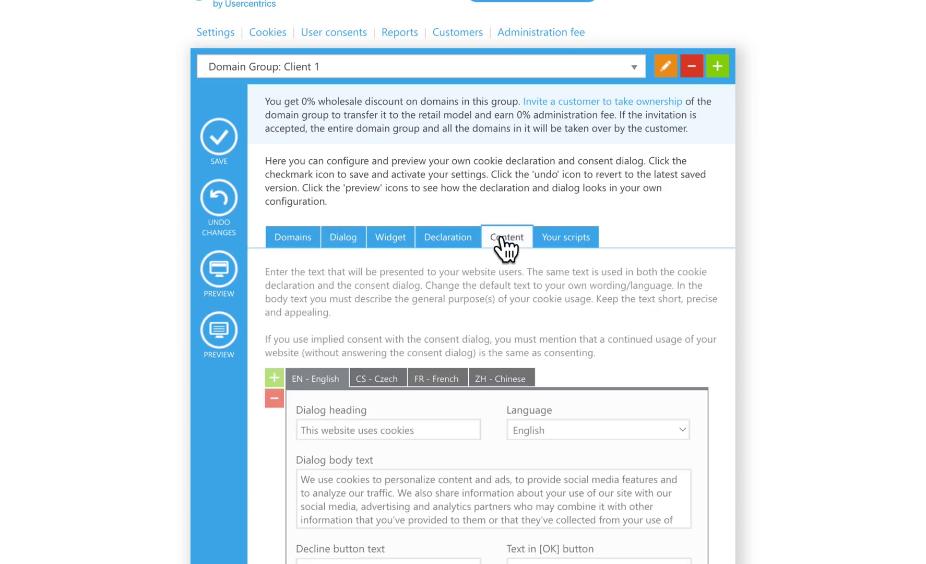
{"action": "scroll", "coordinate": [523, 387], "scroll_direction": "down", "scroll_amount": 2}
{"action": "left_click", "coordinate": [665, 335]}
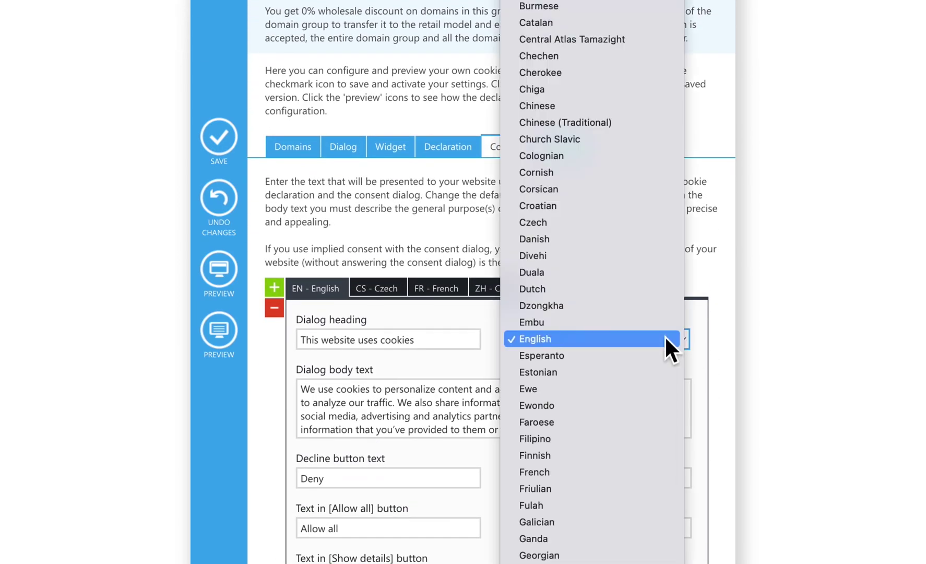
{"action": "left_click", "coordinate": [789, 398]}
{"action": "left_click", "coordinate": [292, 148]}
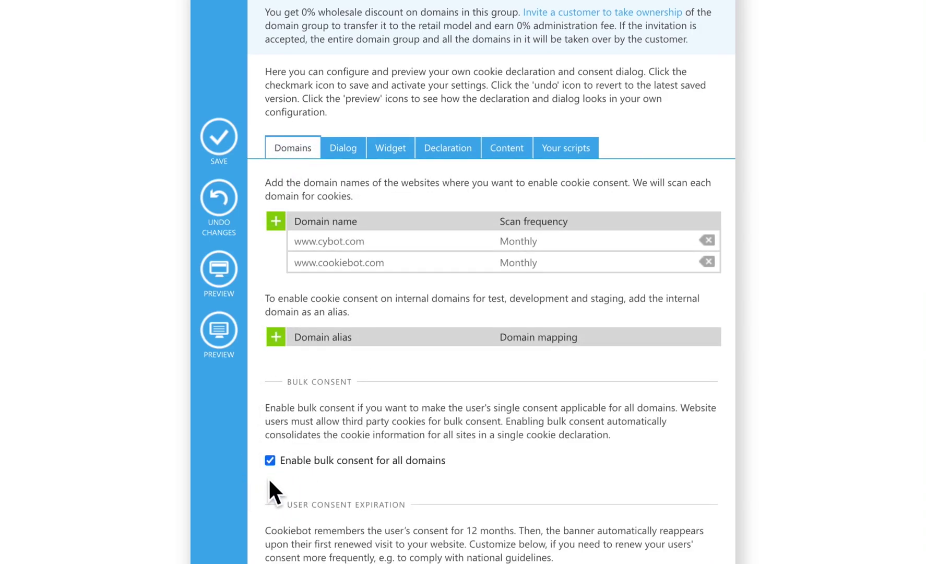
Tick 'Enable bulk consent for all domains' on the Client 1 Domains tab
{"action": "left_click", "coordinate": [269, 460]}
{"action": "scroll", "coordinate": [272, 479], "scroll_direction": "up", "scroll_amount": 4}
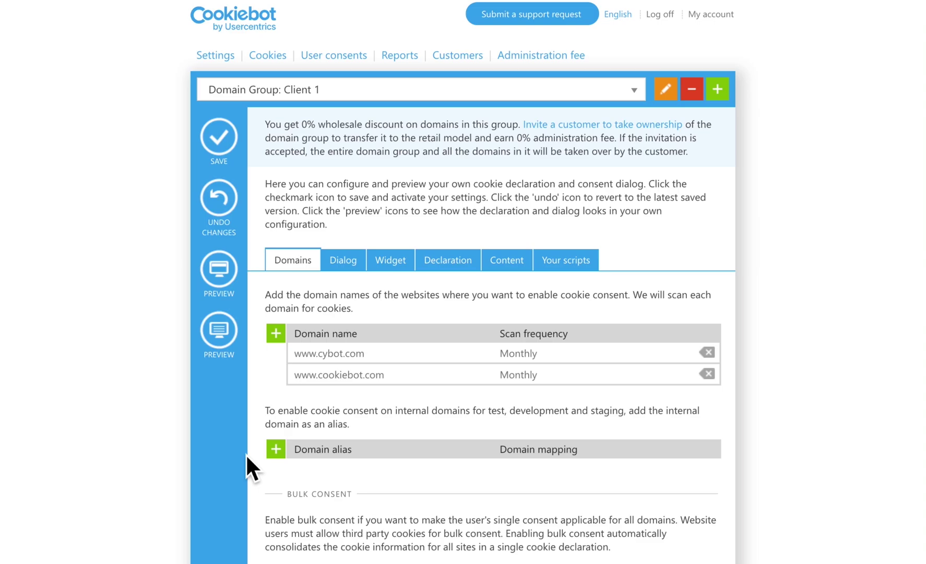
Save the Client 1 settings, then open Cookiebot Support's 'Create a support request' form
{"action": "left_click", "coordinate": [217, 136]}
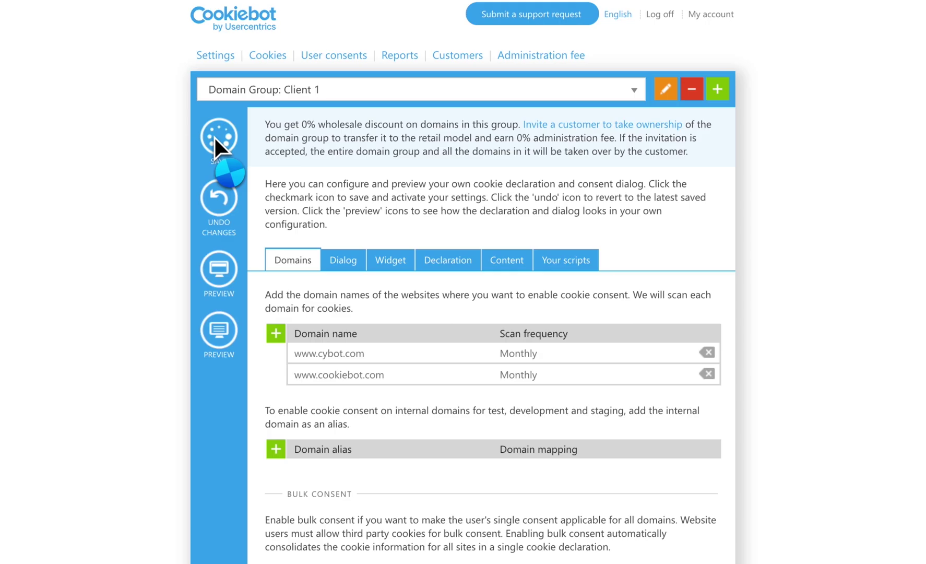
{"action": "left_click", "coordinate": [523, 17]}
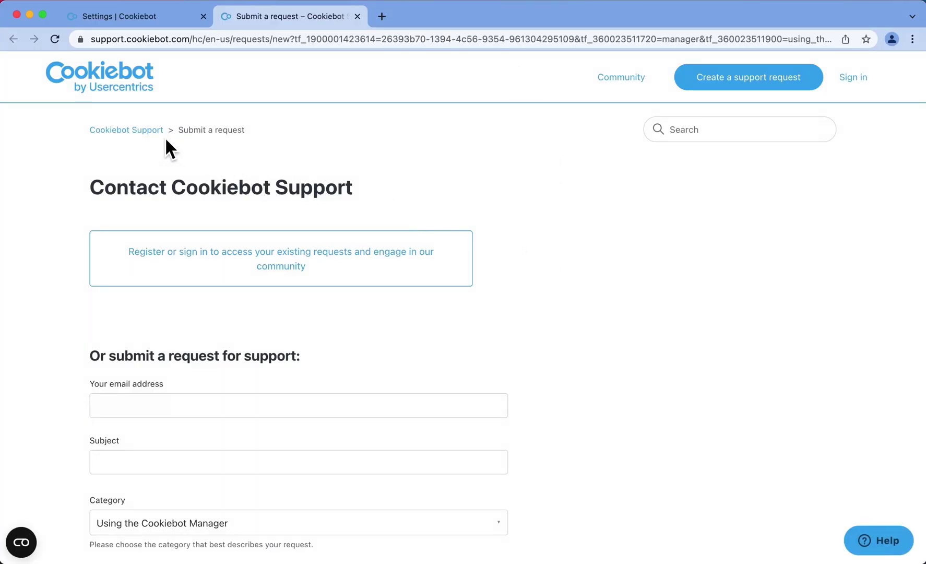
{"action": "left_click", "coordinate": [127, 131]}
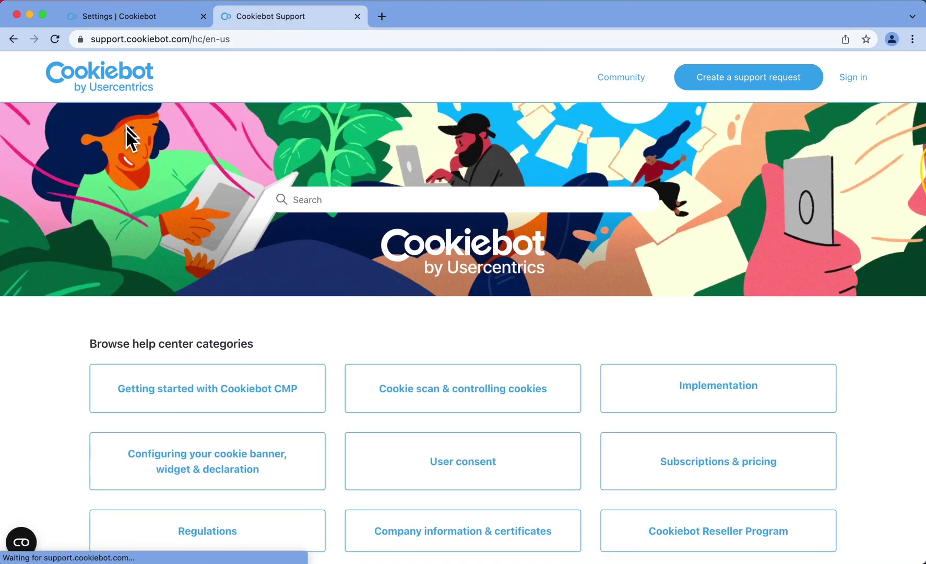
{"action": "scroll", "coordinate": [66, 299], "scroll_direction": "down", "scroll_amount": 3}
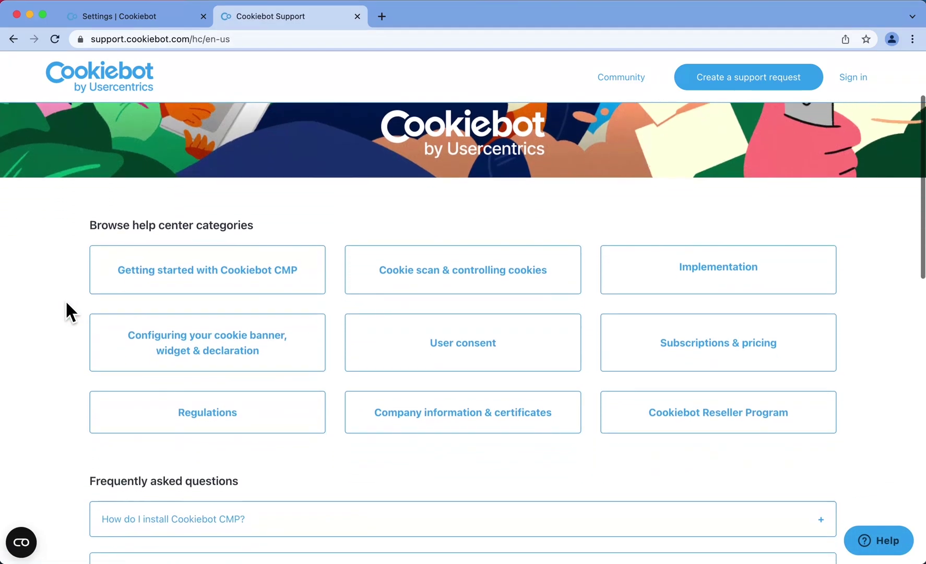
{"action": "scroll", "coordinate": [65, 300], "scroll_direction": "up", "scroll_amount": 3}
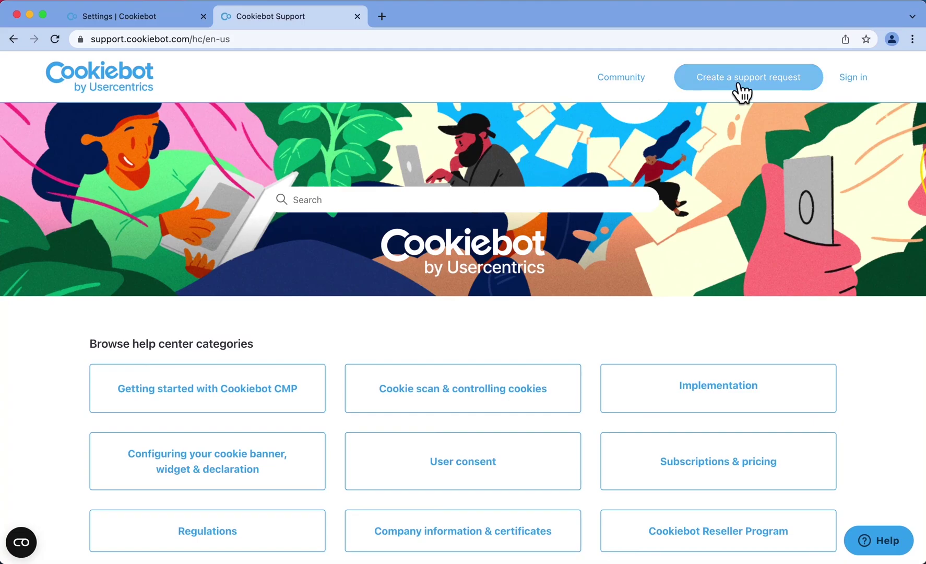
{"action": "left_click", "coordinate": [743, 85]}
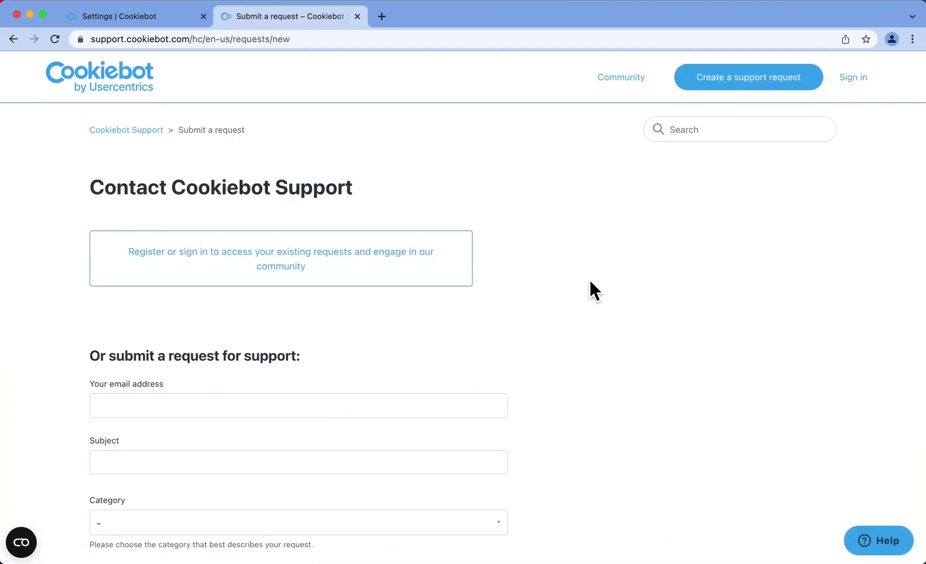
{"action": "scroll", "coordinate": [589, 278], "scroll_direction": "down", "scroll_amount": 3}
{"action": "scroll", "coordinate": [589, 278], "scroll_direction": "down", "scroll_amount": 2}
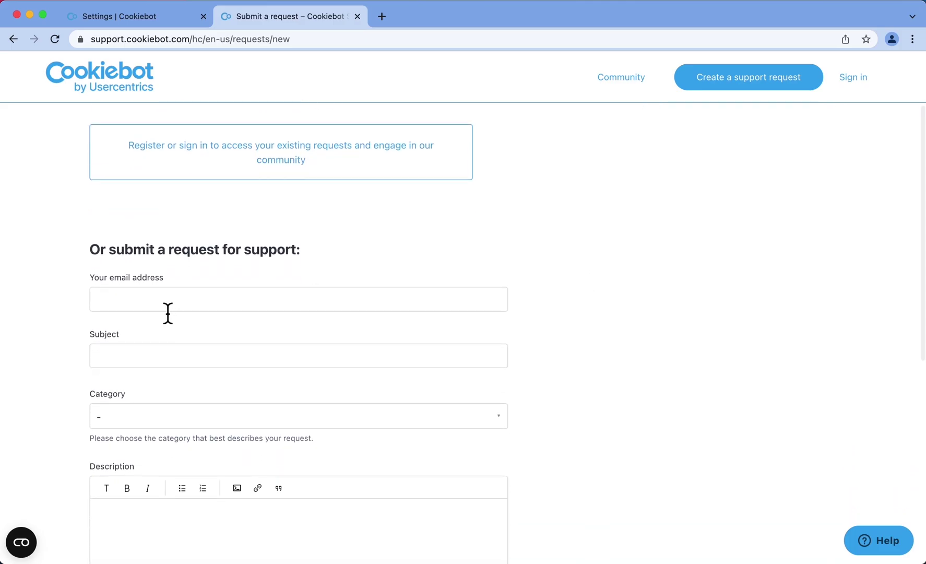